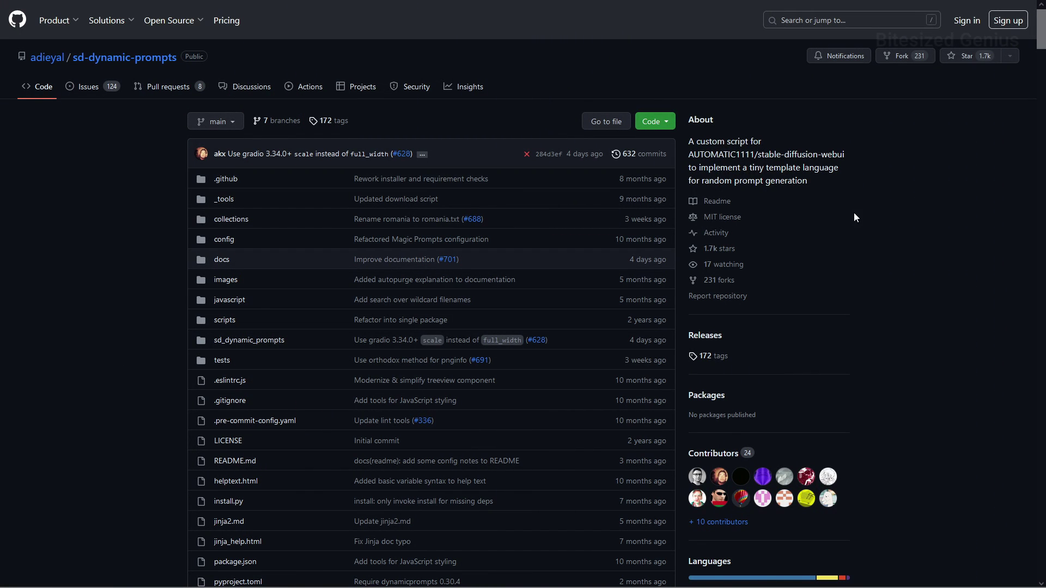
Step: Scroll to the Dynamic Prompts Prompt Magic settings: length 100, creativity 0.7, attention 1.1–1.5
middle_click(950, 174)
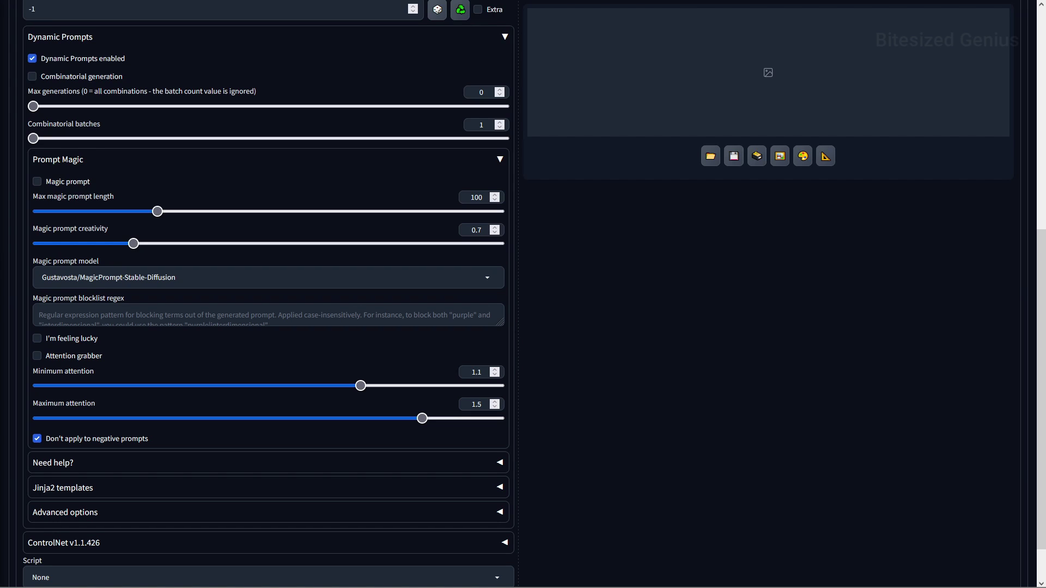
Step: Expand the Jinja2 templates help and enable Combinatorial generation for Dynamic Prompts
click(63, 488)
scroll(267, 294, down, 9)
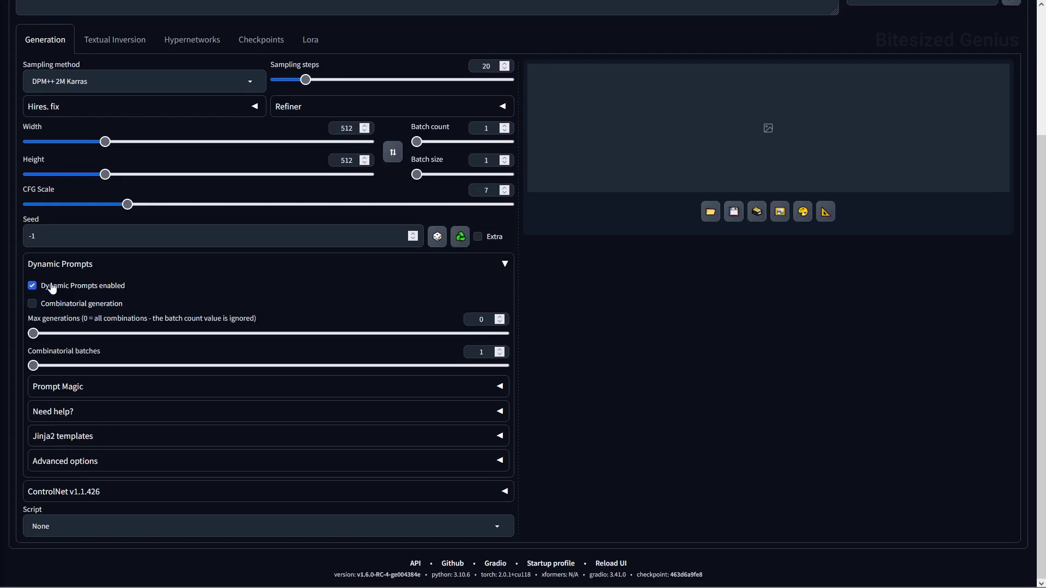
click(32, 304)
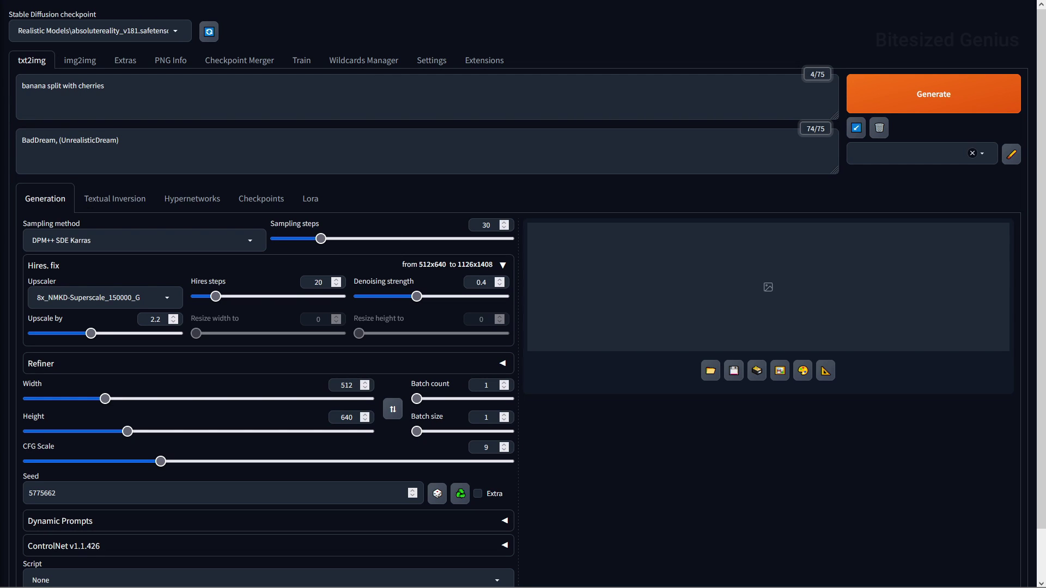
Step: Generate a banana split image, view it enlarged, then generate the four {cherries|grapes|nuts|syrup} variants
click(938, 104)
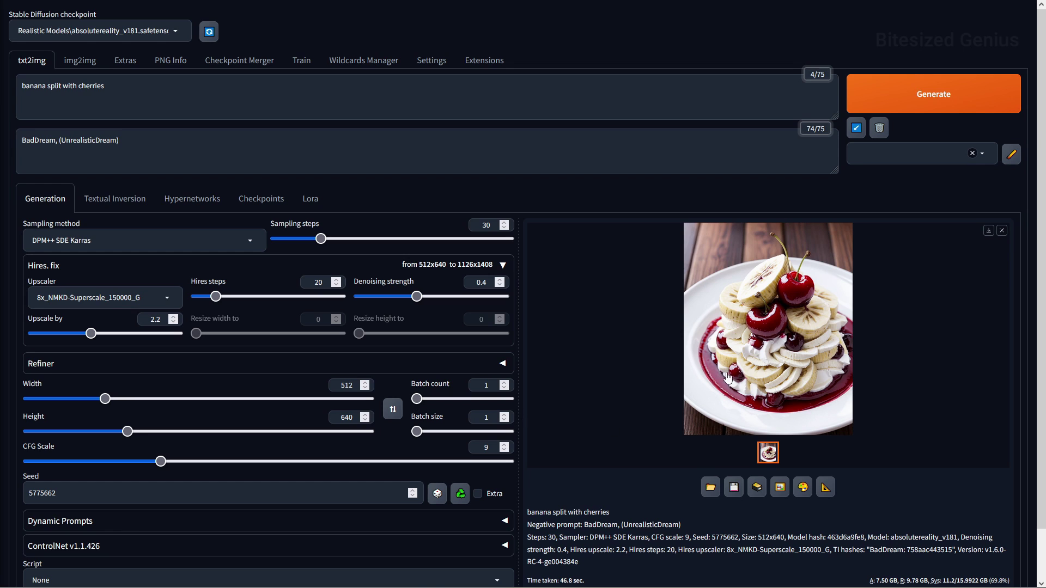
click(728, 376)
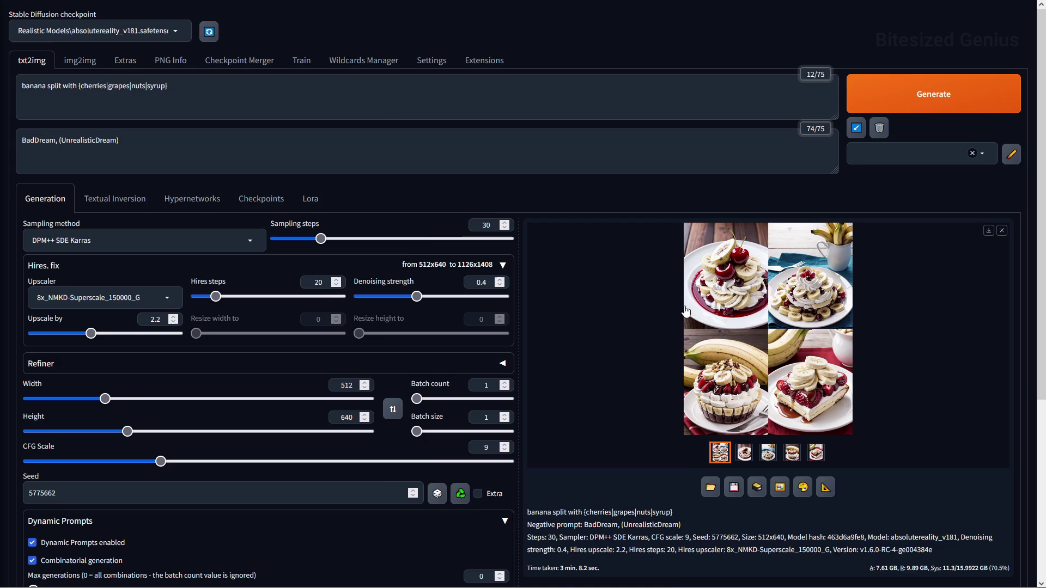
click(684, 308)
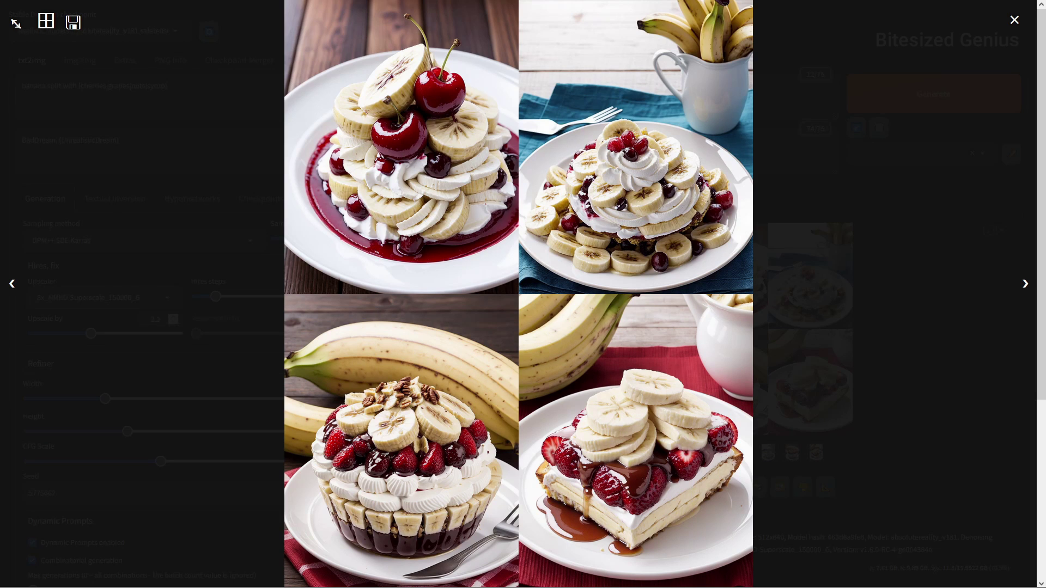
Step: Close the enlarged view and nest {cashew|almond|hazel} inside the nuts option of the prompt
key(Escape)
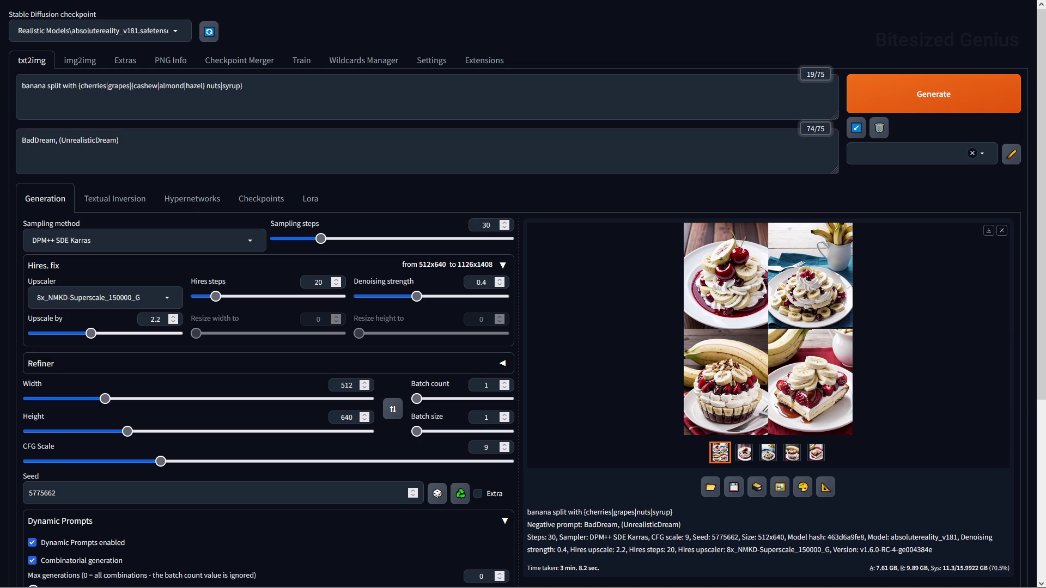
Step: Generate images from the nested banana split prompt
click(933, 94)
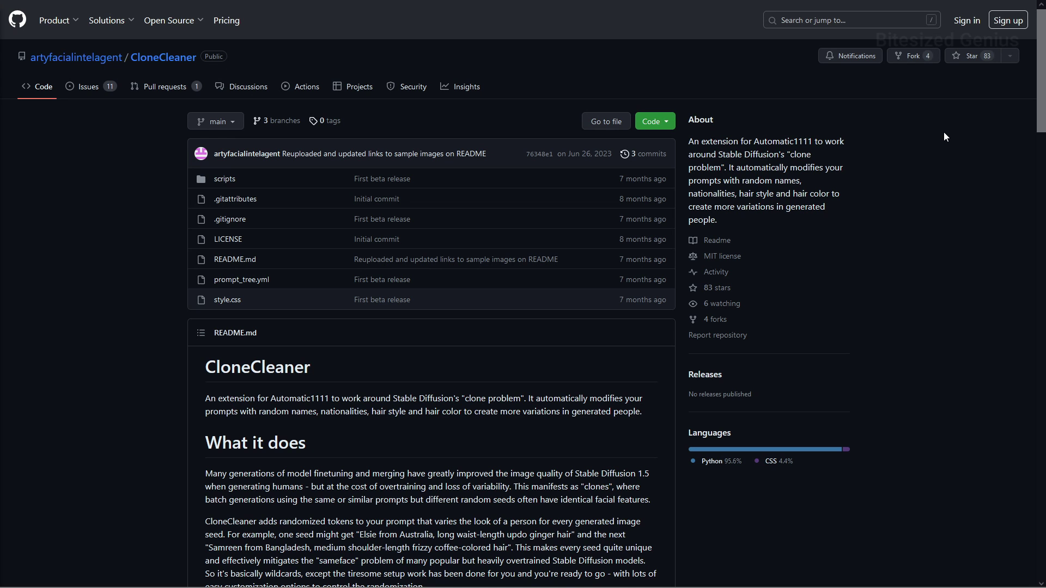
Step: Scroll through the CloneCleaner README on GitHub
middle_click(943, 132)
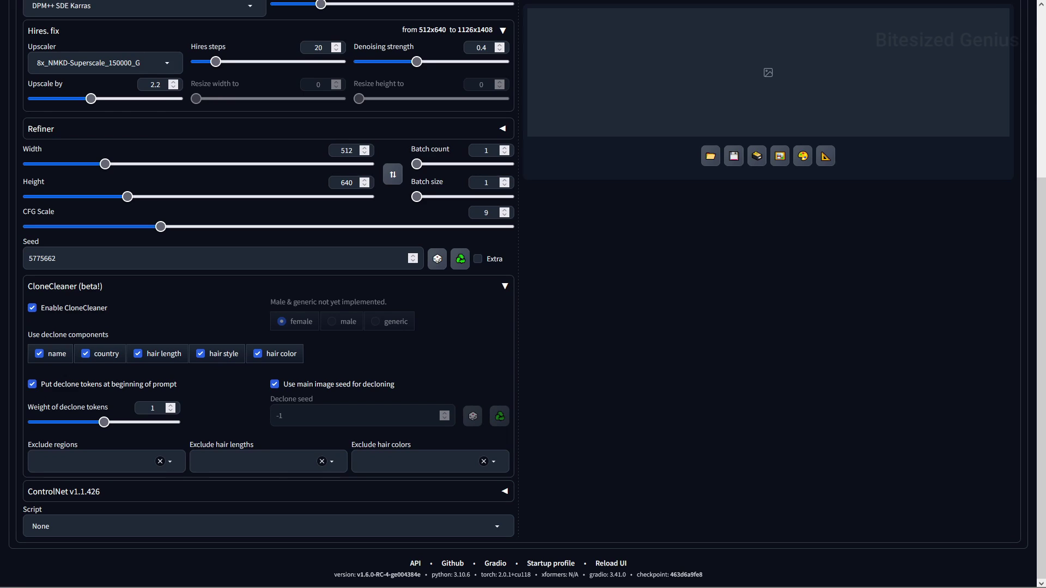
Step: Set a random seed (-1), generate four CloneCleaner portraits and view the grid enlarged
scroll(784, 367, up, 2)
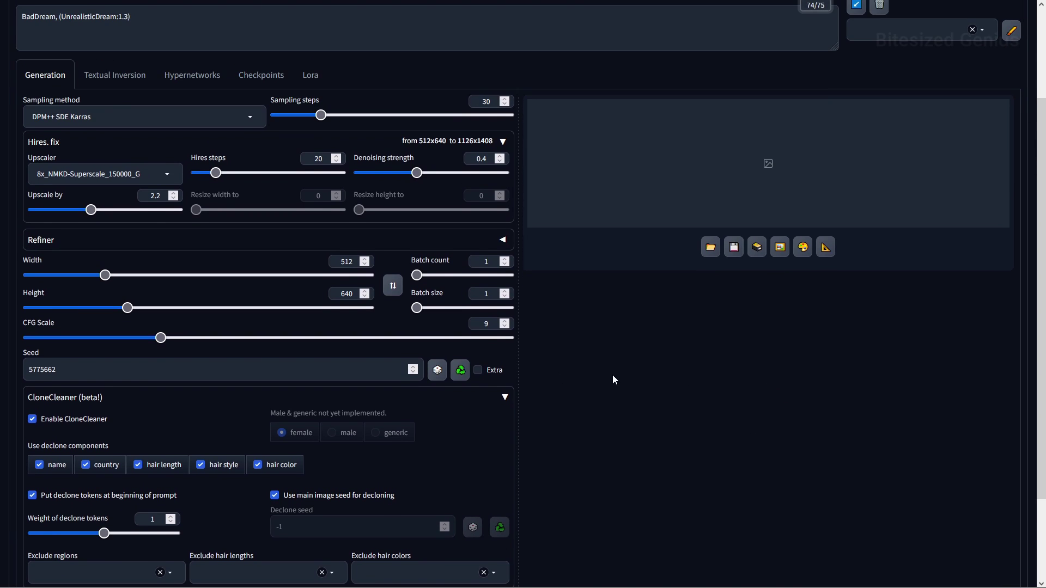
click(437, 370)
scroll(697, 413, up, 2)
click(947, 93)
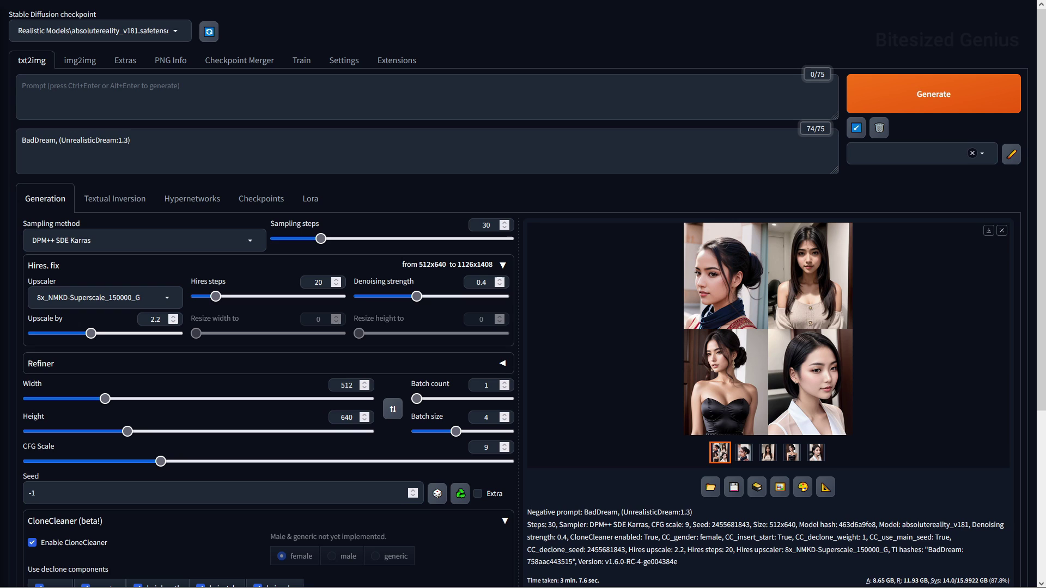
click(783, 379)
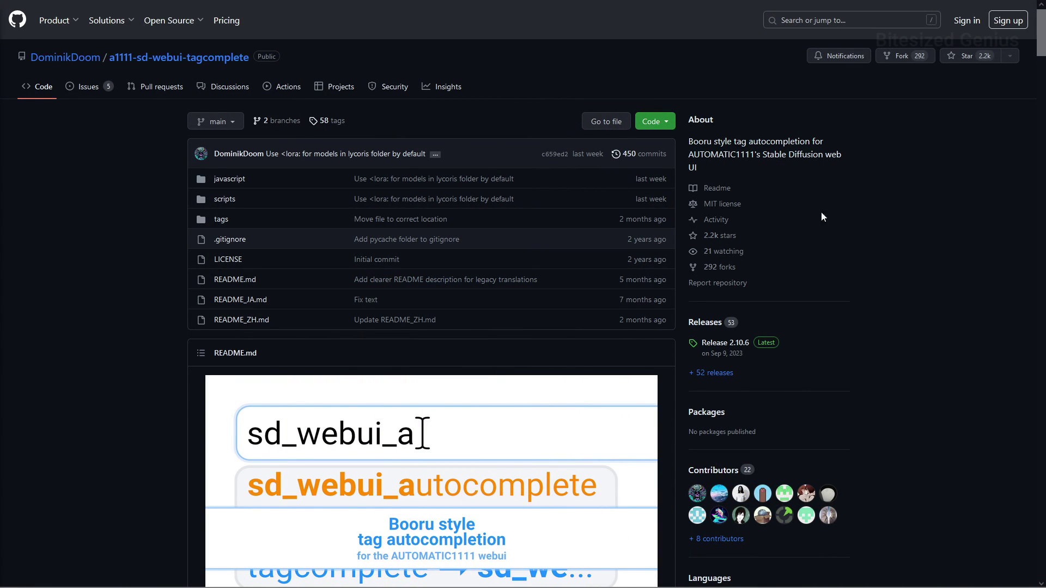
Step: Scroll the tagcomplete README, then return to the txt2img tab with empty prompts
middle_click(978, 127)
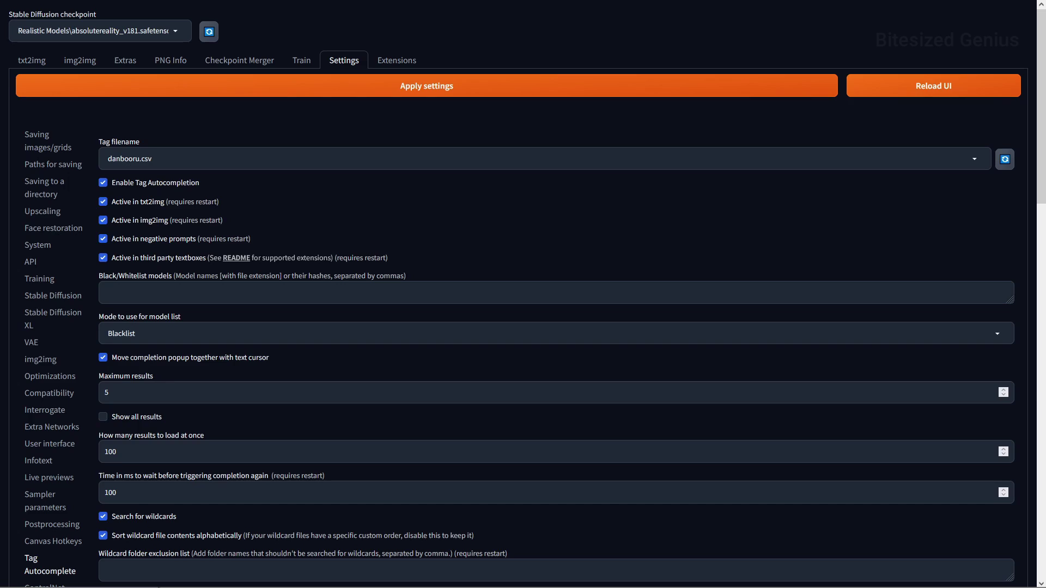
click(31, 60)
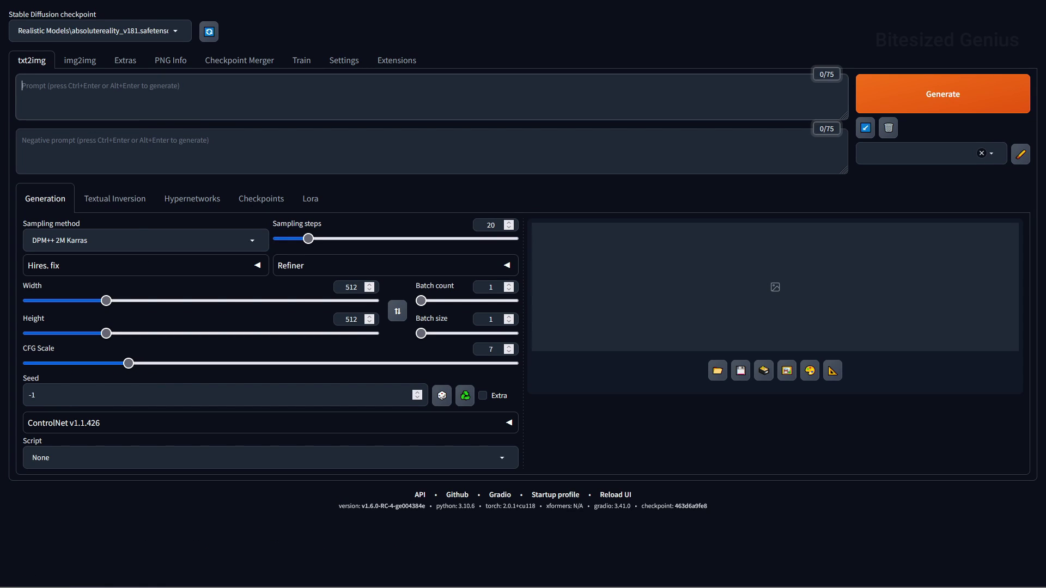
Step: Test tag autocomplete by typing b, c, h, y and 'naruto' in the prompt, clearing each
text(b)
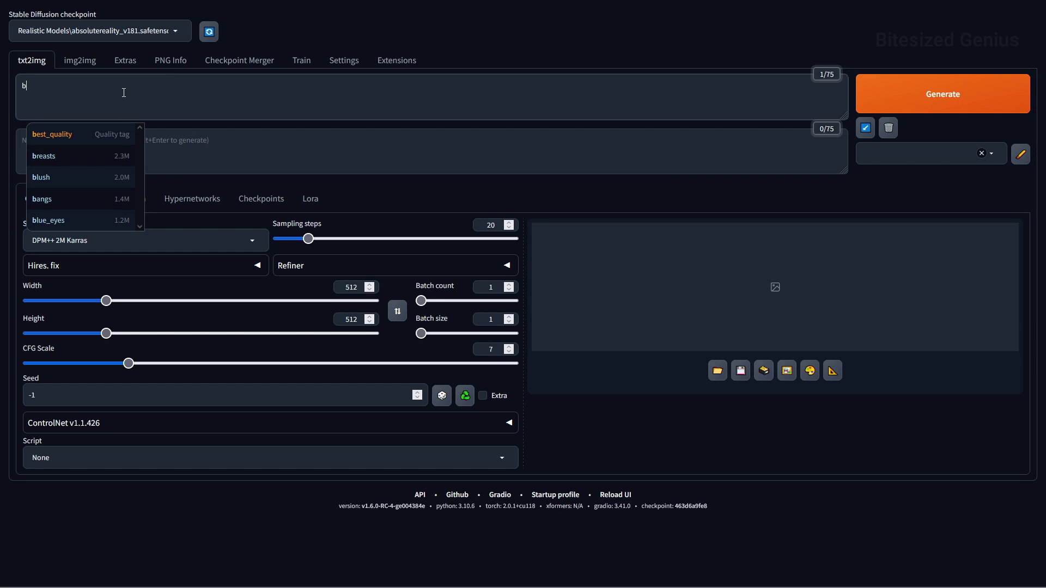
key(BackSpace)
text(c)
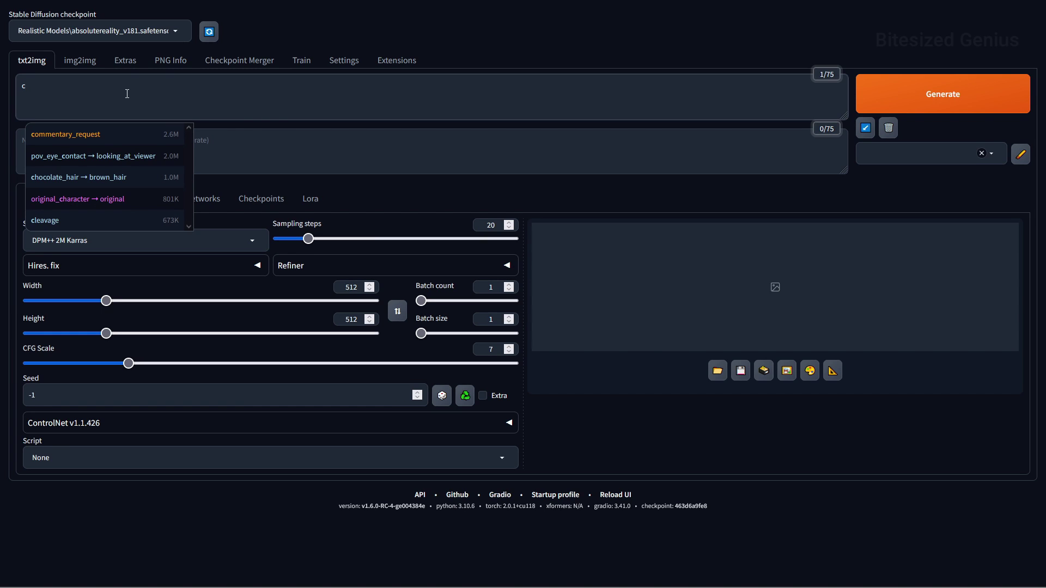
key(BackSpace)
text(h)
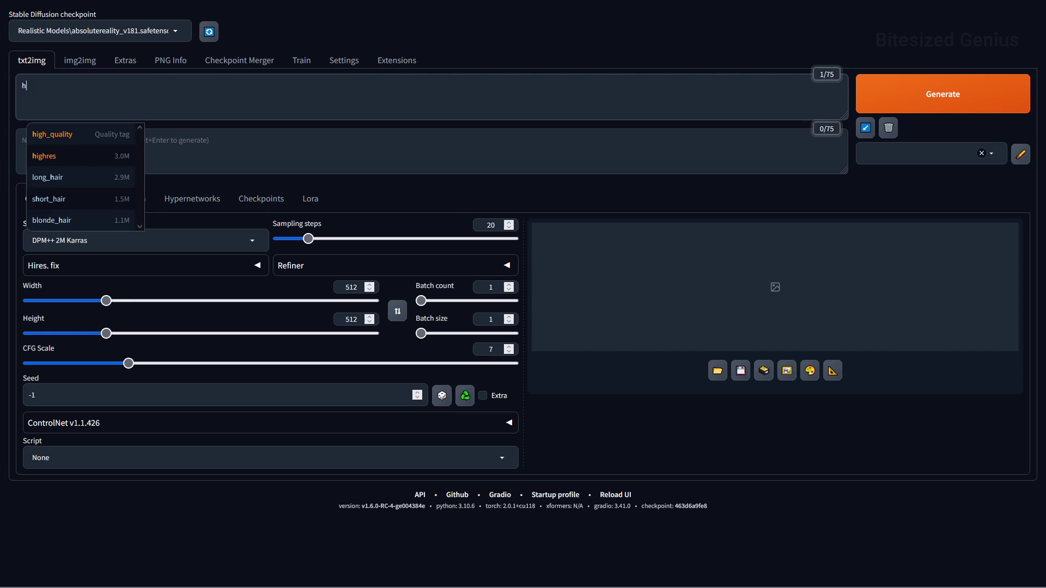
key(BackSpace)
text(y)
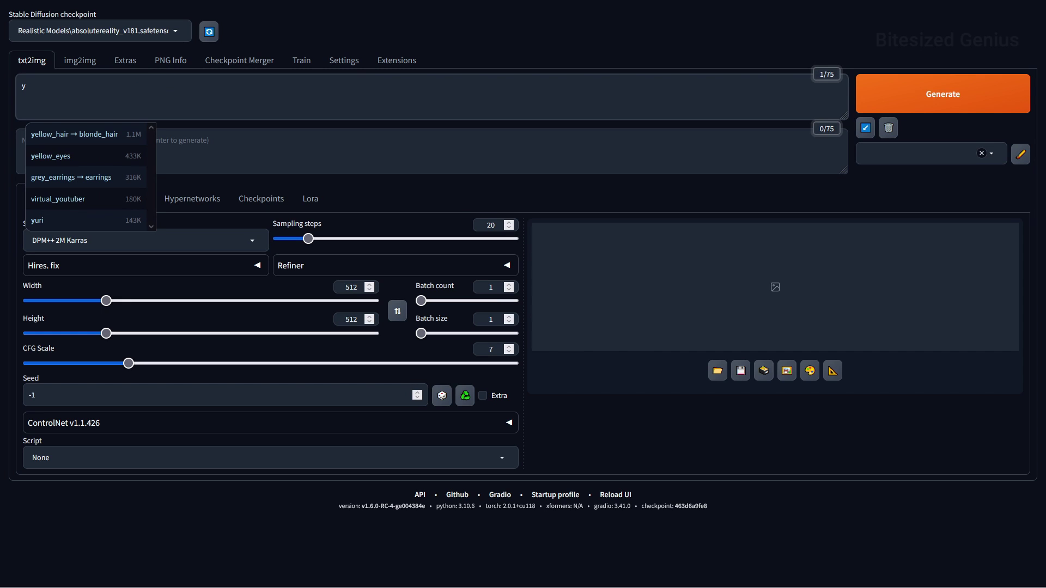
key(BackSpace)
text(n)
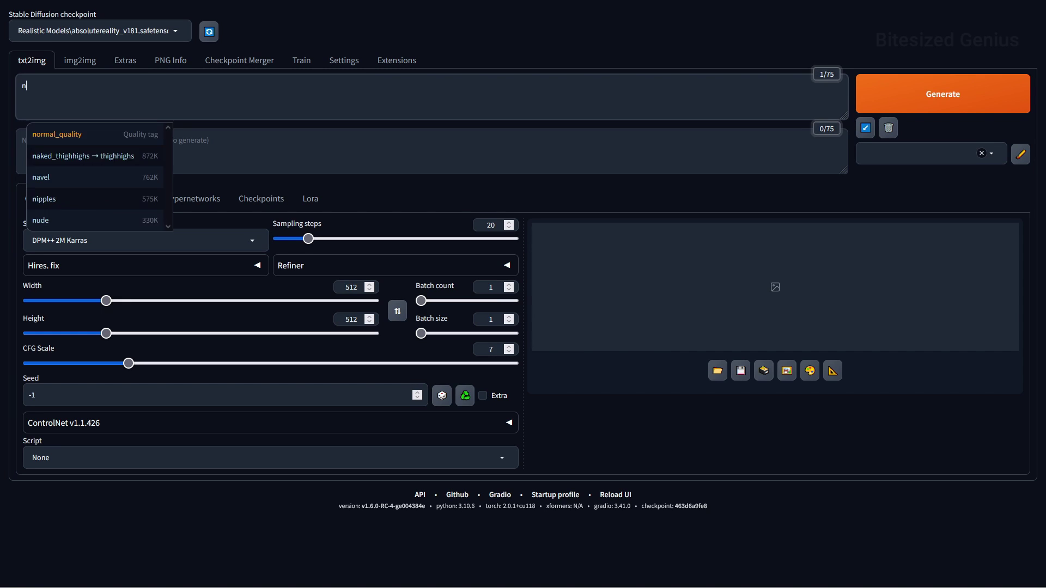
text(aruto_)
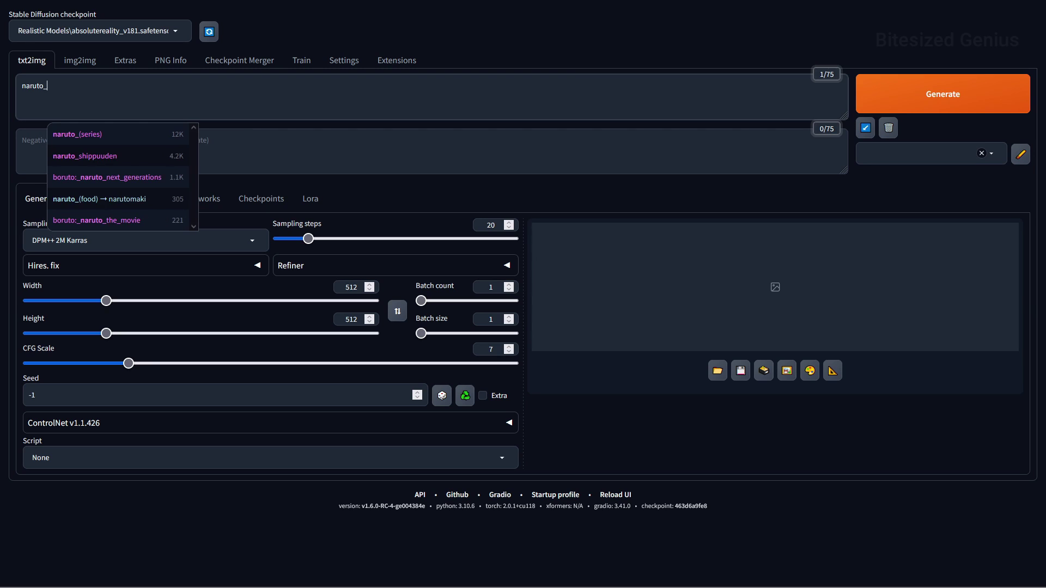
key(ctrl+a)
Step: Insert the Basic-HighQuality and Basic-Start chants from the '<chant' autocomplete suggestions
text(<c)
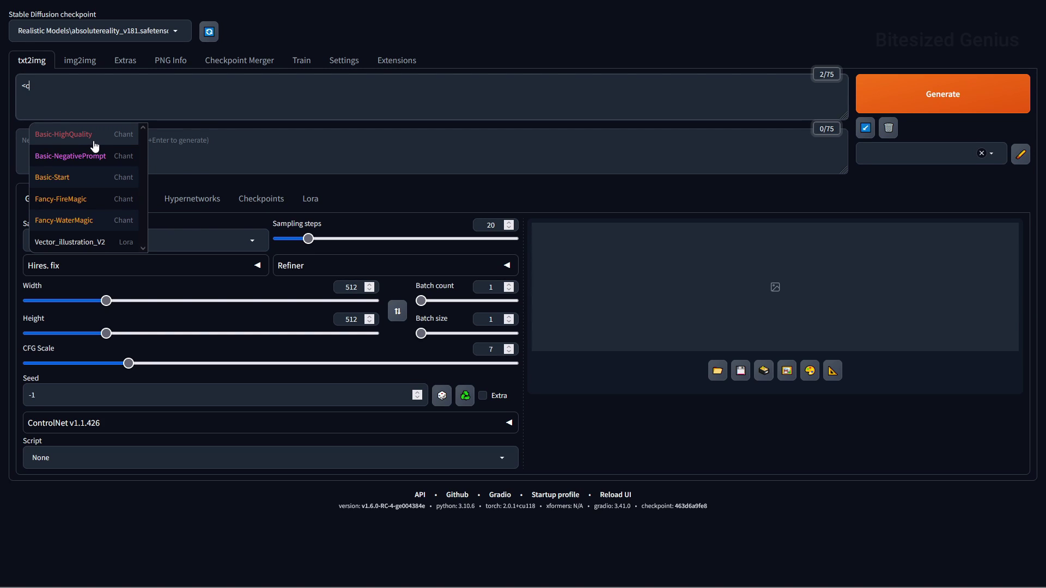
text(han)
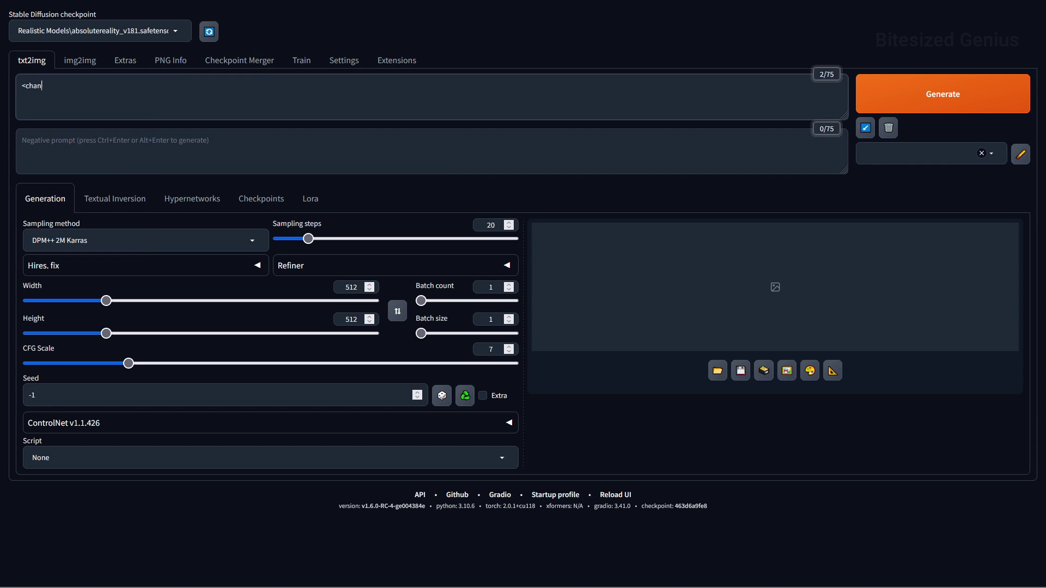
text(t:)
click(98, 137)
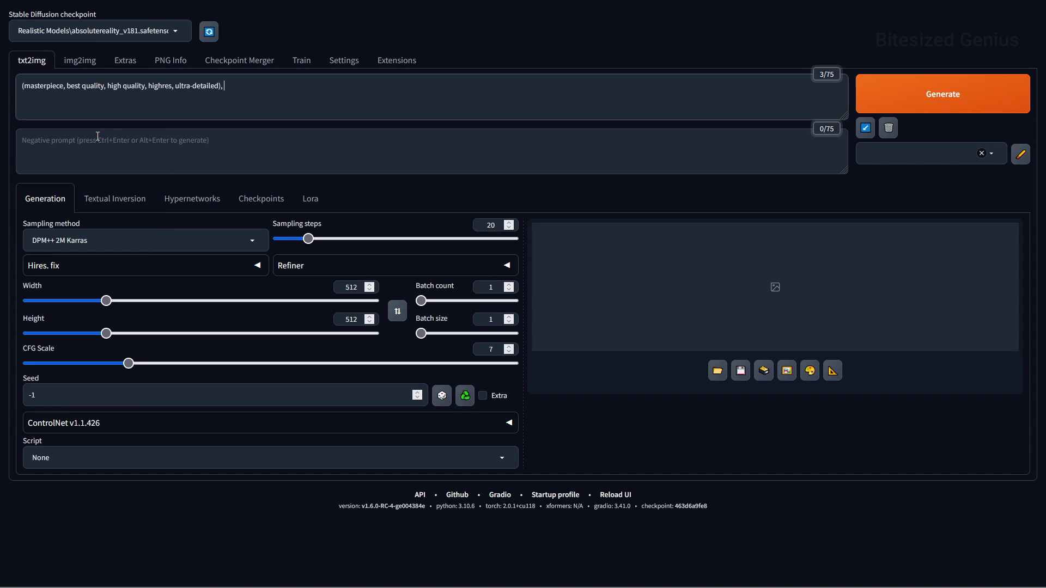
text(<)
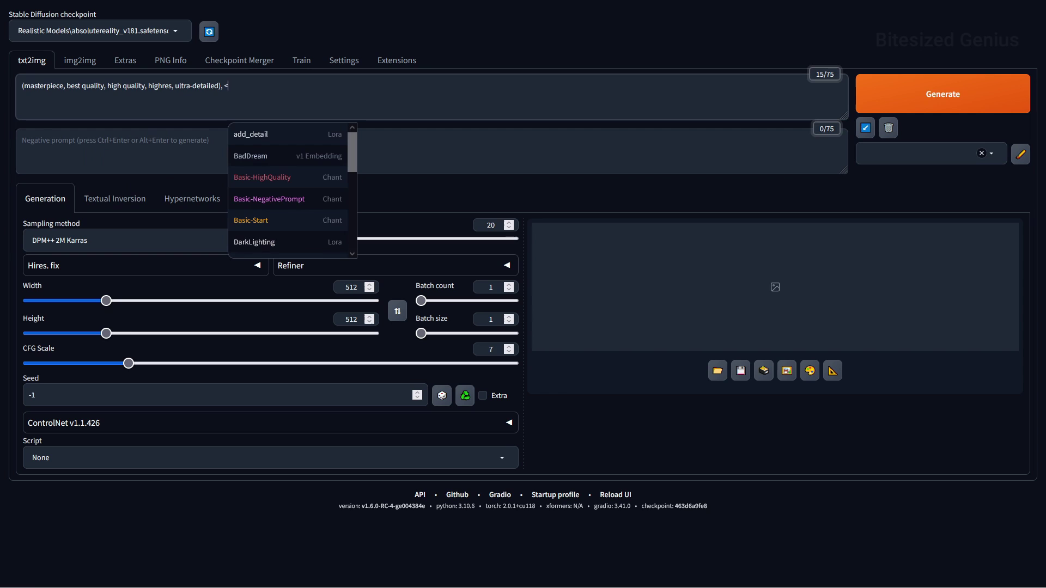
text(chant:)
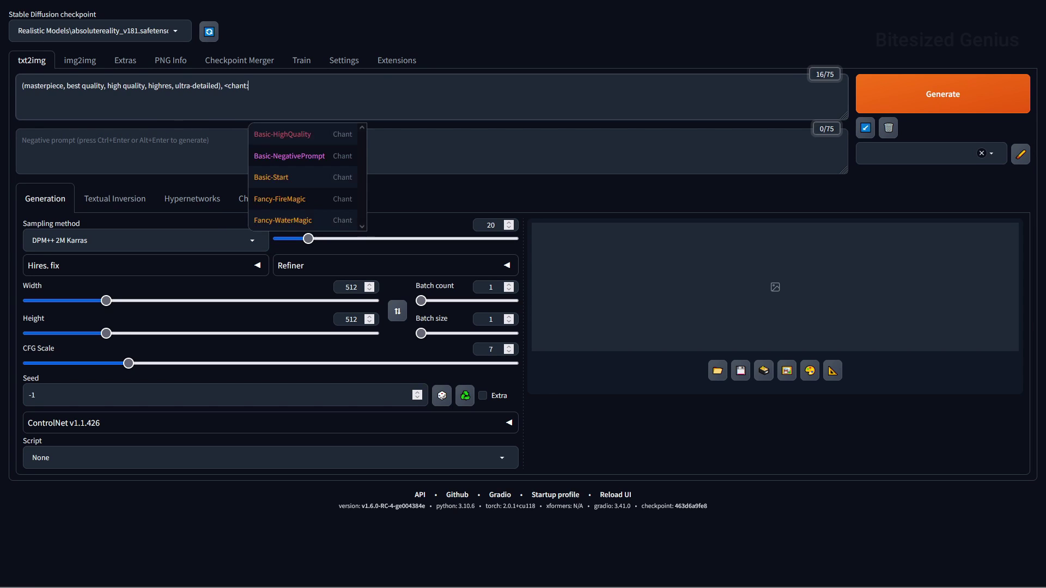
click(289, 180)
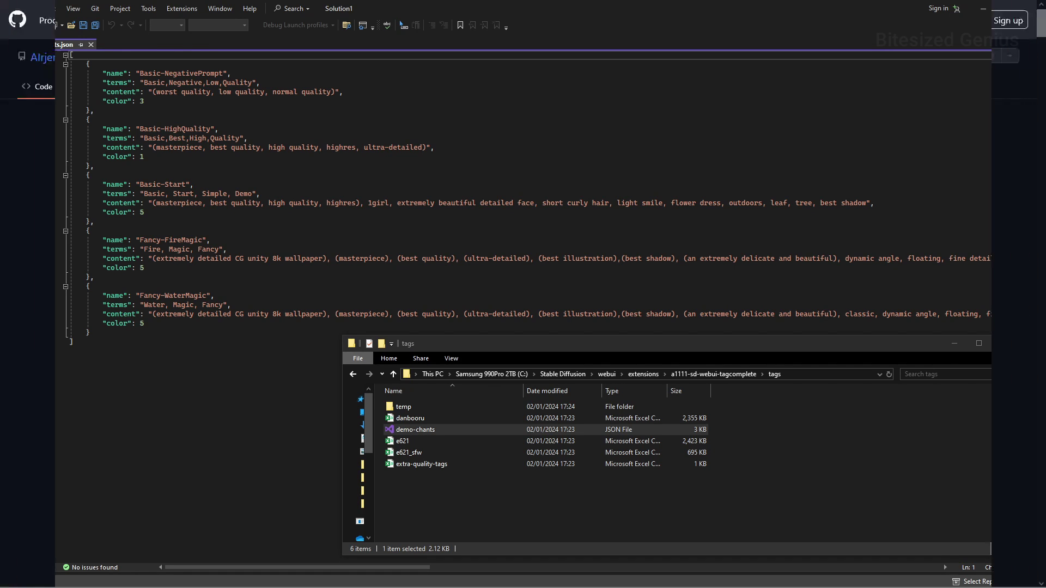
Step: Scroll through demo-chants.json to inspect each chant's name, terms, content and colour
middle_click(960, 148)
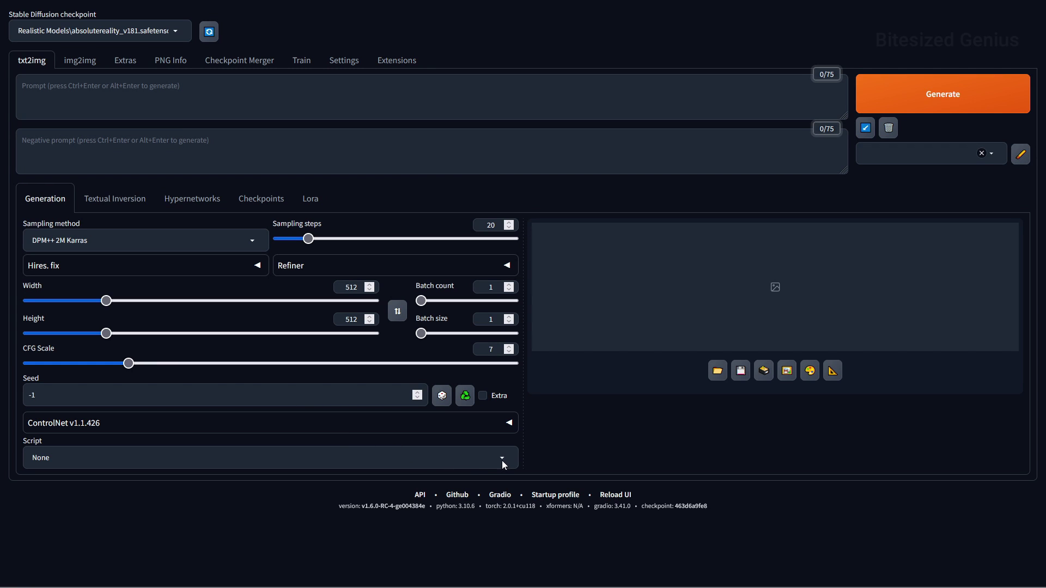
Step: Select the One Button Prompt script and generate a grid of four random 512×512 images
click(502, 460)
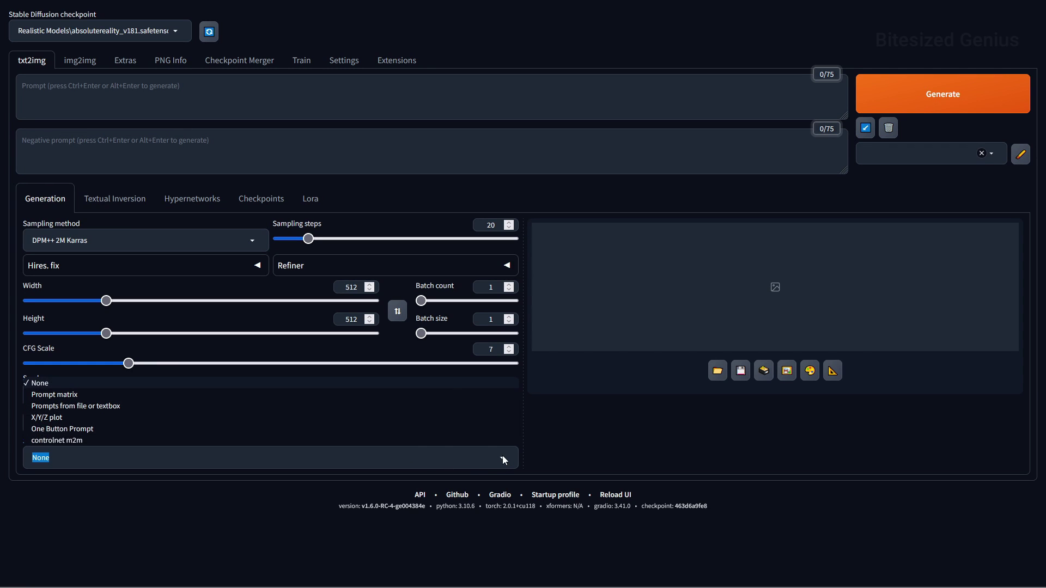
click(111, 429)
middle_click(682, 428)
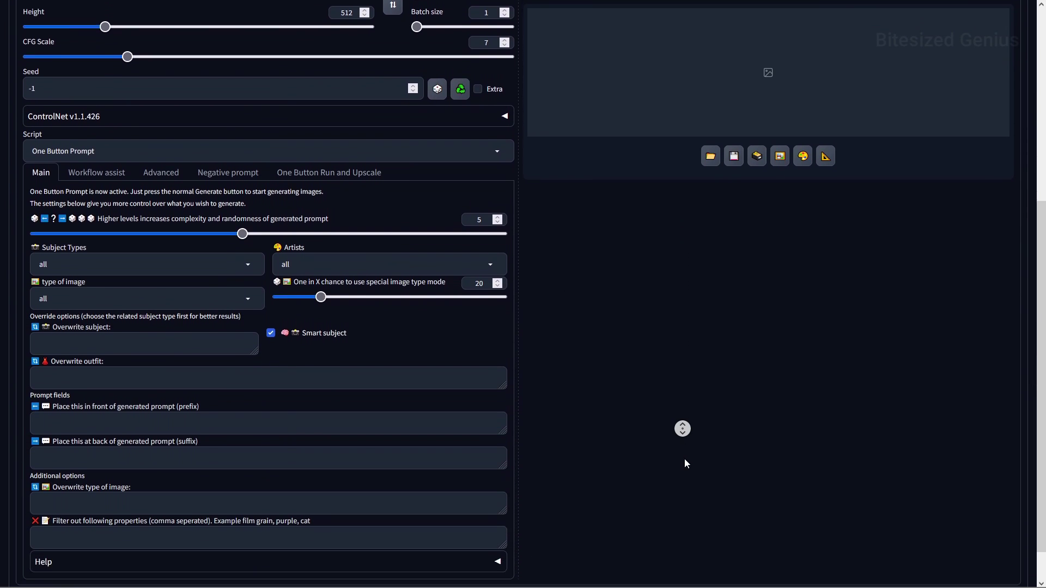
click(684, 463)
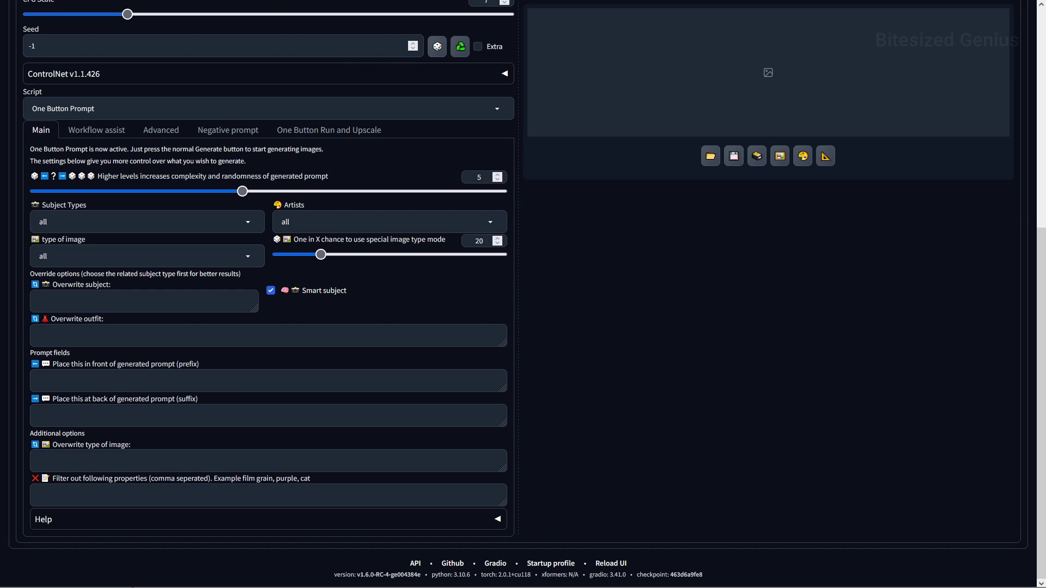
scroll(635, 303, up, 7)
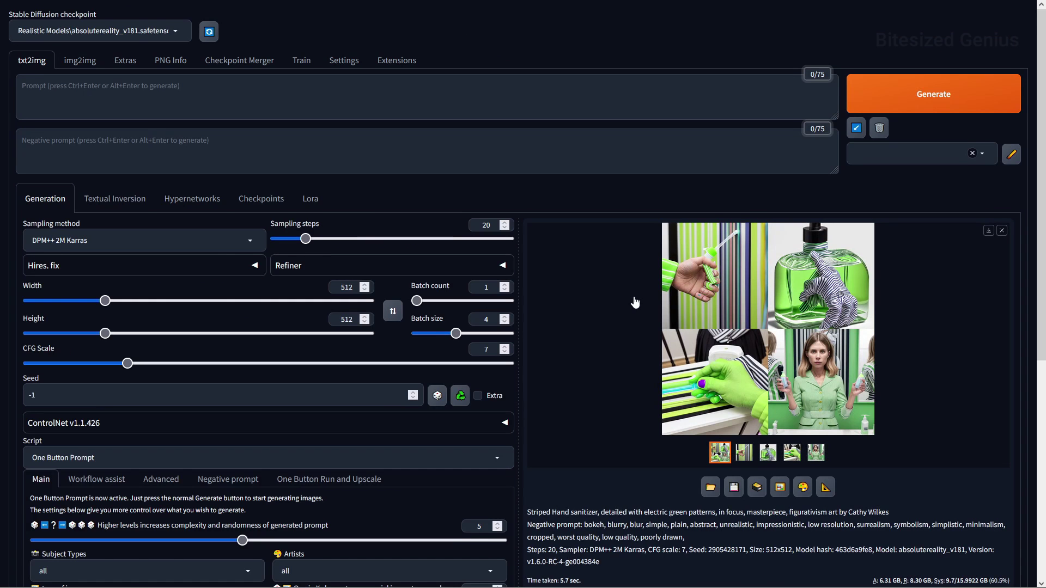
Step: View the second and third generated images in the gallery
click(745, 453)
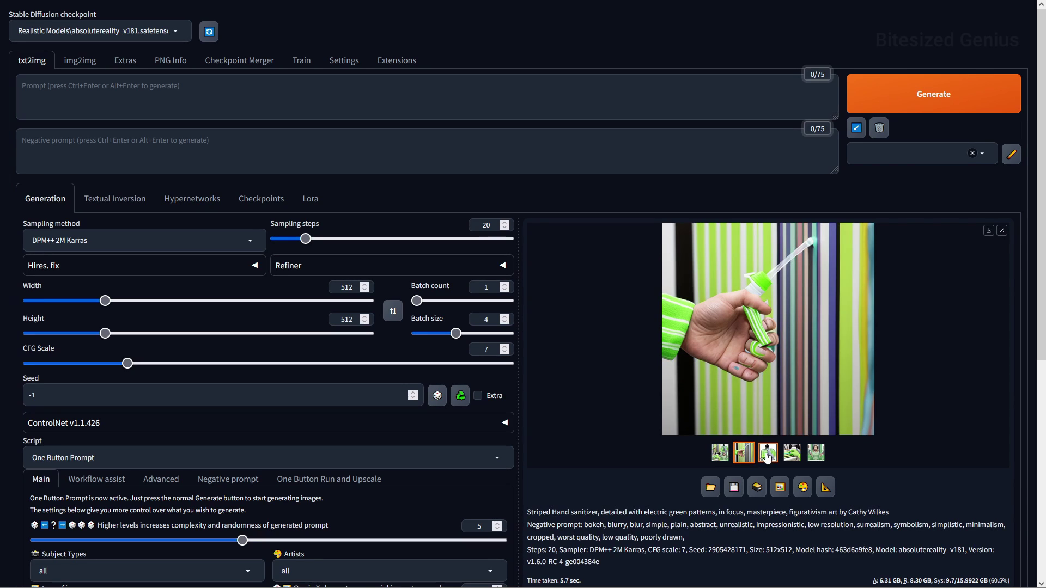
click(768, 453)
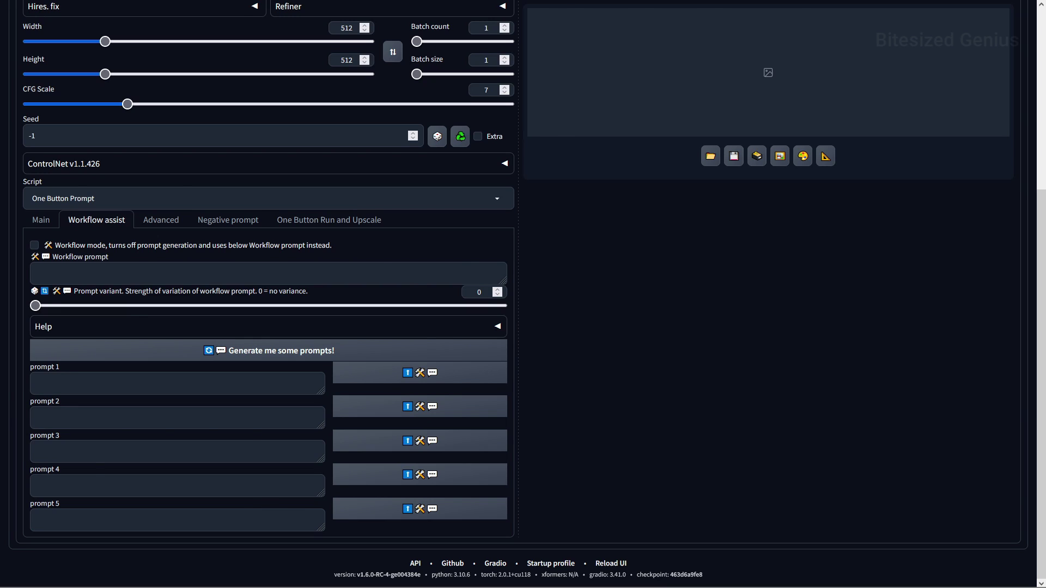
Step: Look through One Button Prompt's Advanced and One Button Run and Upscale settings
click(160, 219)
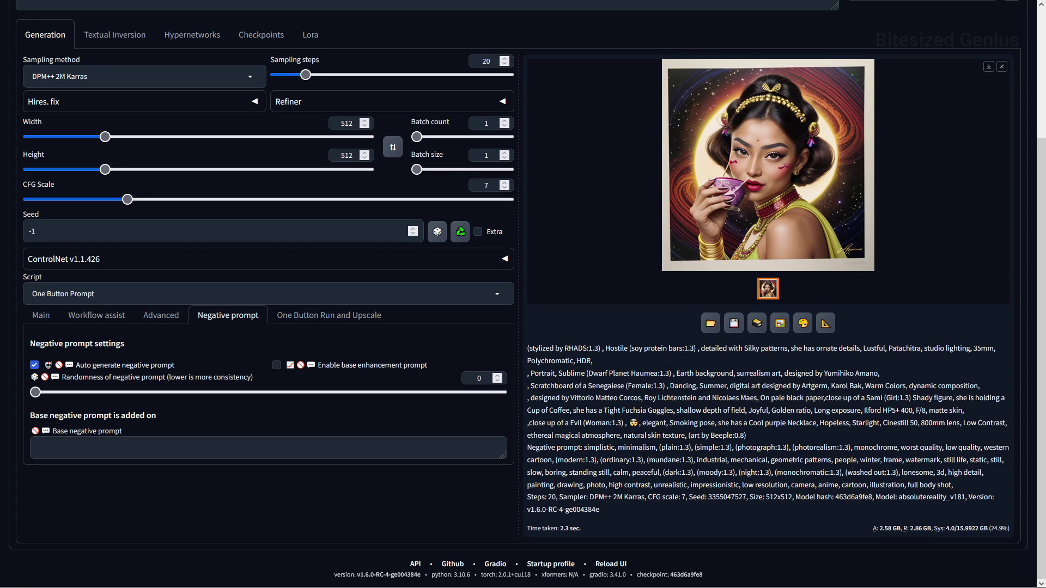
click(328, 315)
scroll(266, 294, down, 5)
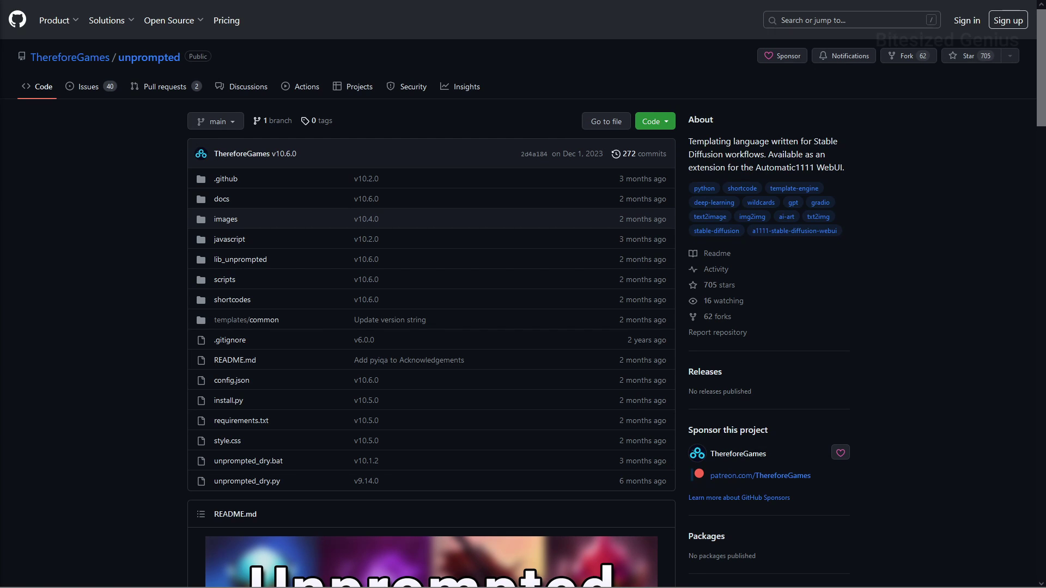
middle_click(962, 200)
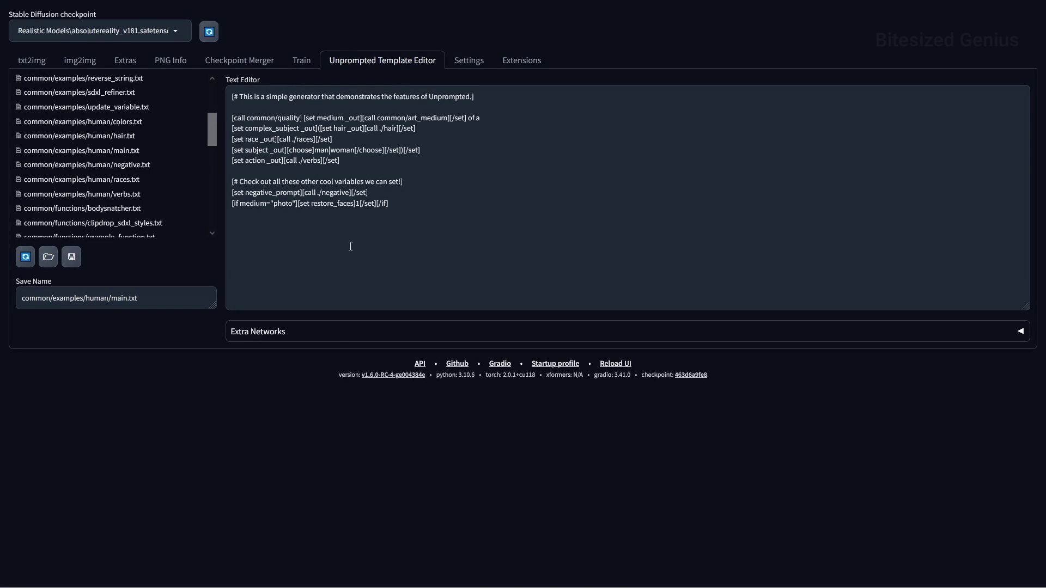
Step: Place the cursor in the main.txt template text, then on its empty line
click(391, 231)
click(360, 172)
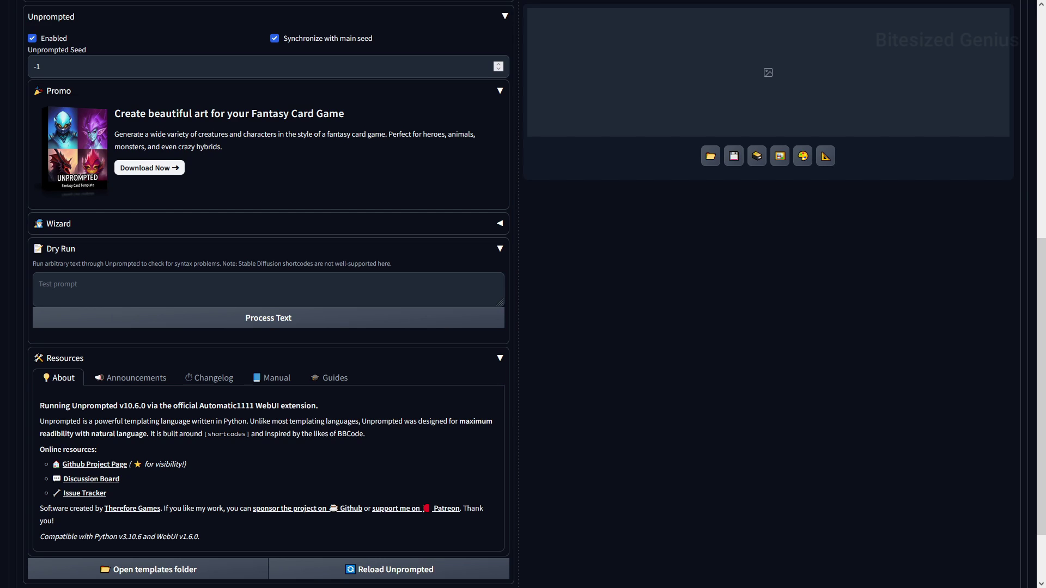
Step: Expand the Unprompted Wizard and browse the list of available wizard templates
click(58, 223)
scroll(266, 294, down, 4)
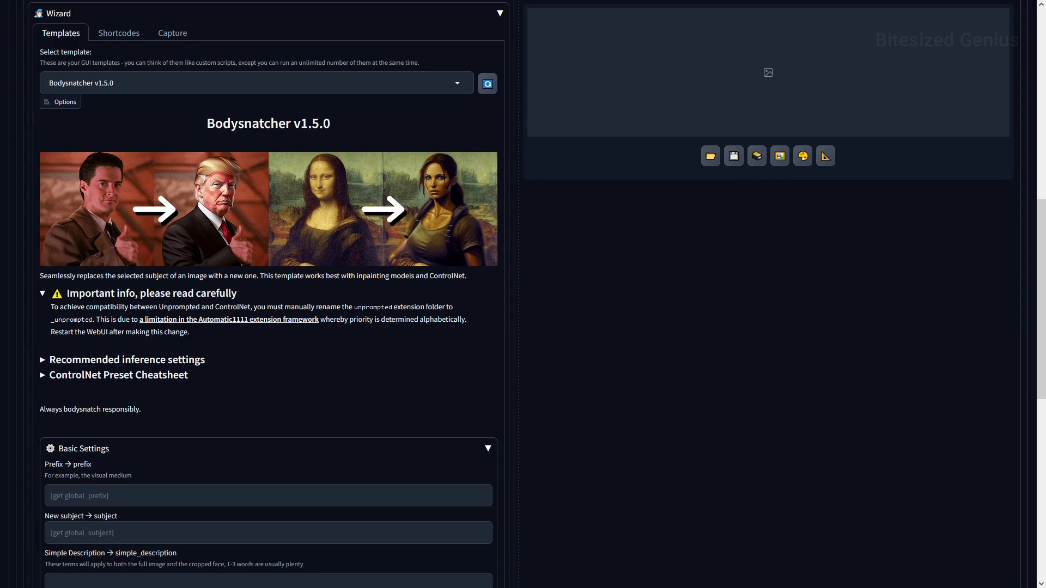
click(458, 84)
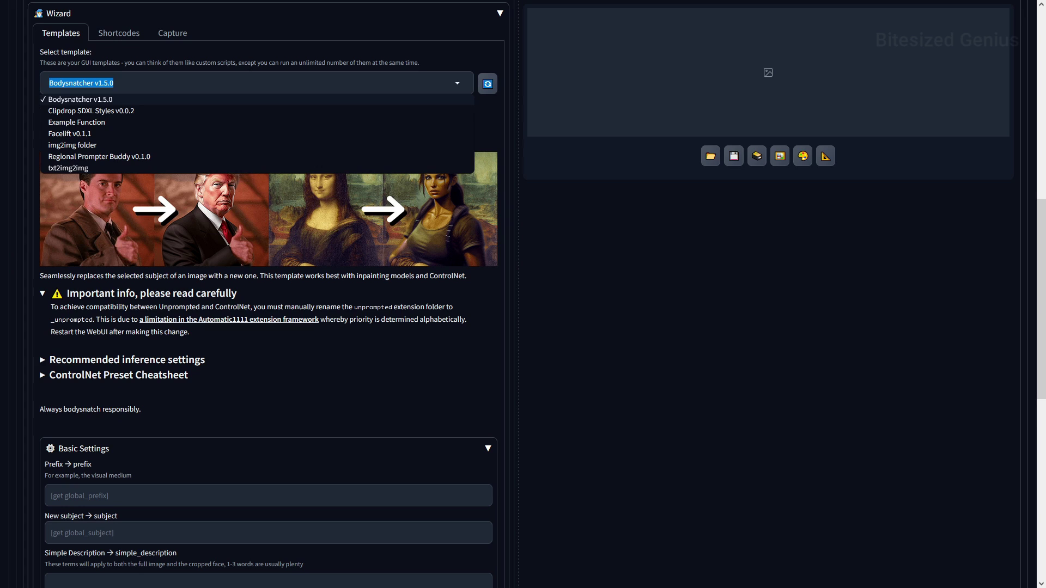
scroll(522, 294, up, 10)
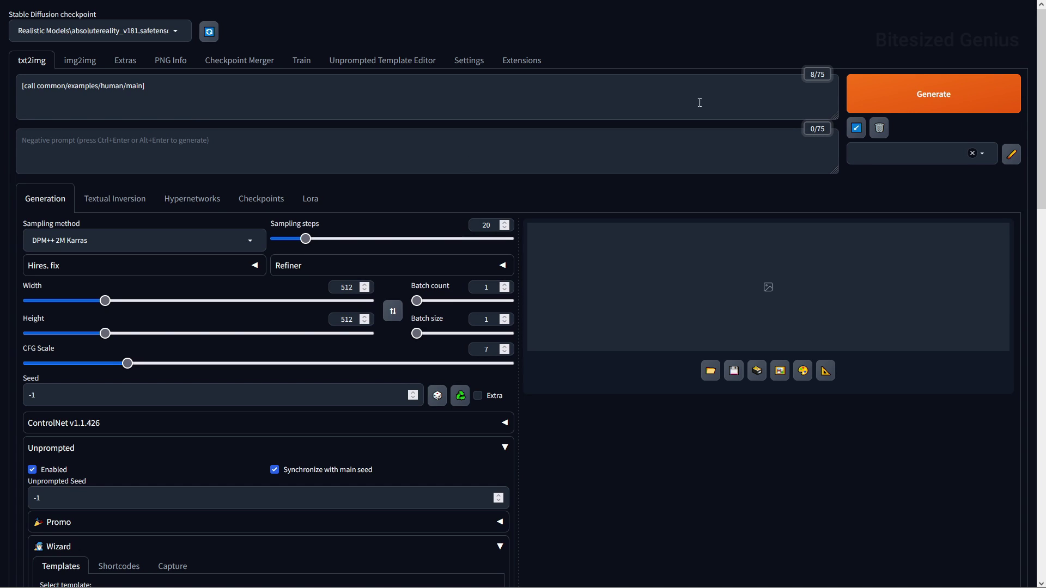
Step: Generate an image from the [call common/examples/human/main] prompt with Ctrl+Enter
key(ctrl+Return)
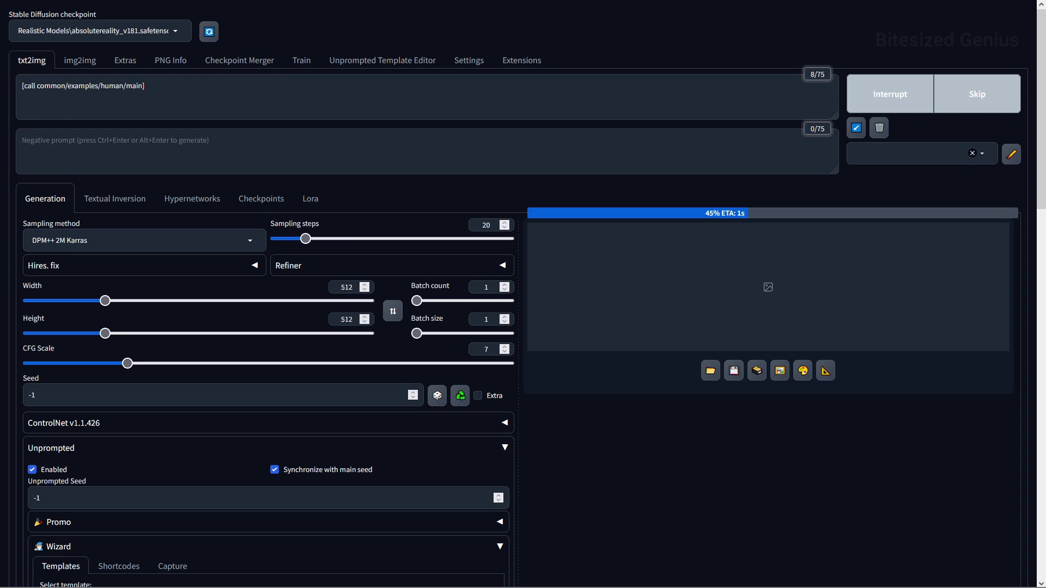